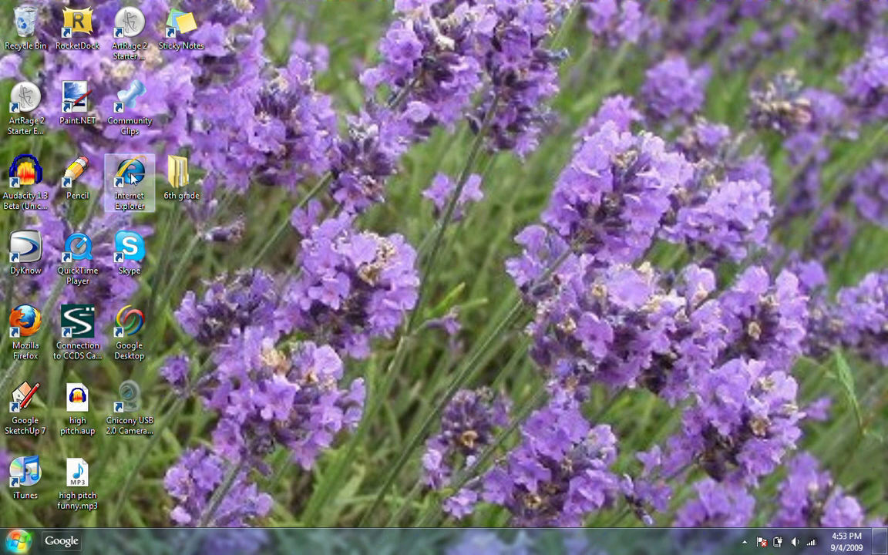
Step: Search Google from the desktop for "all pest" and maximize the browser window that shows the results
left_click(132, 179)
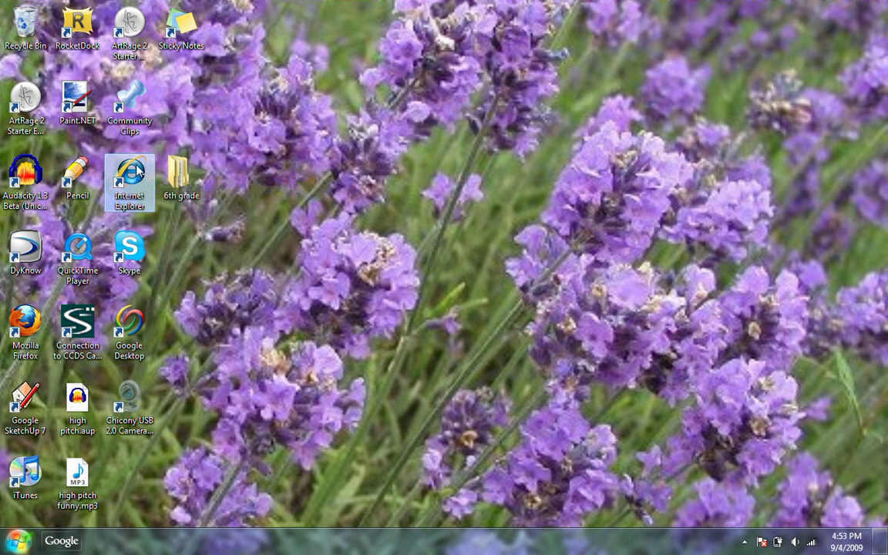
left_click(62, 541)
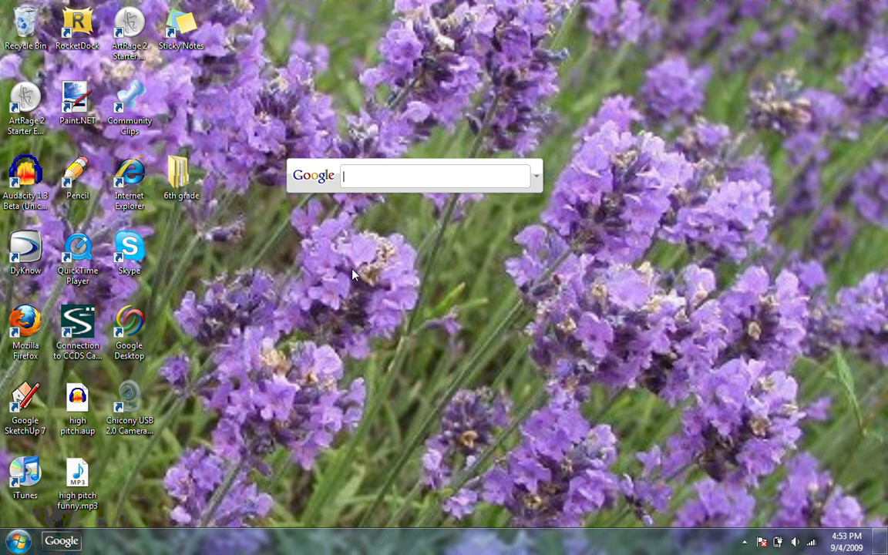
type("all p")
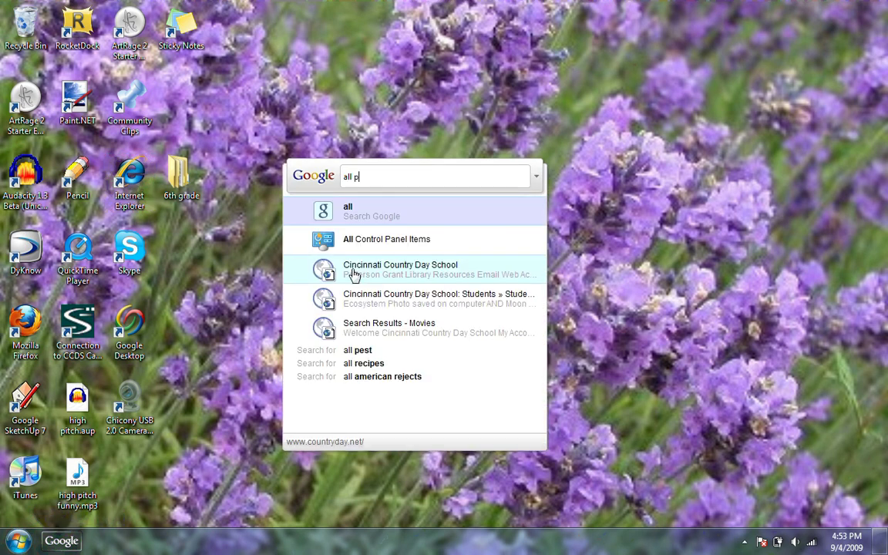
type("est")
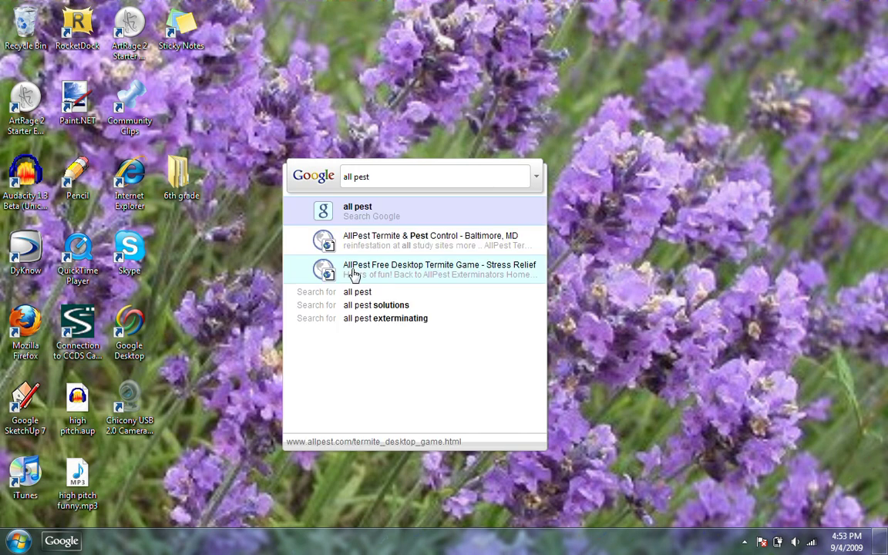
left_click(353, 273)
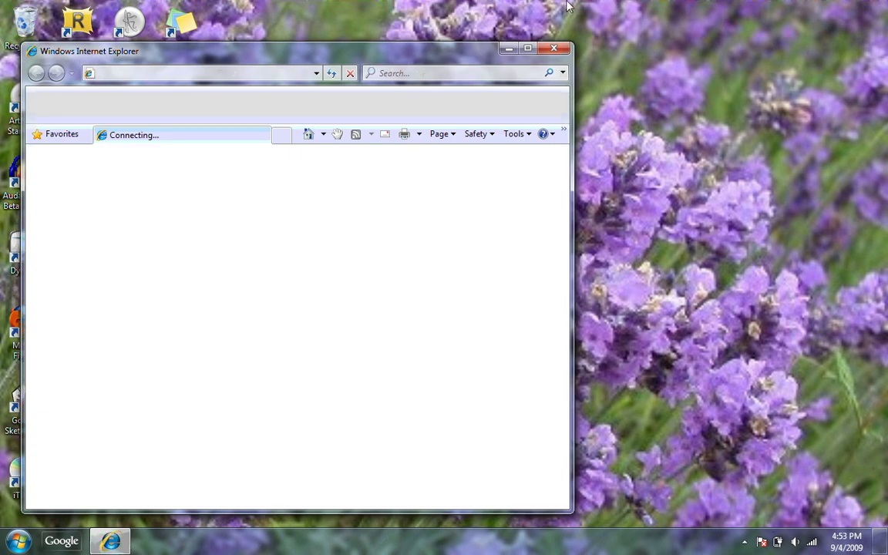
left_click(529, 50)
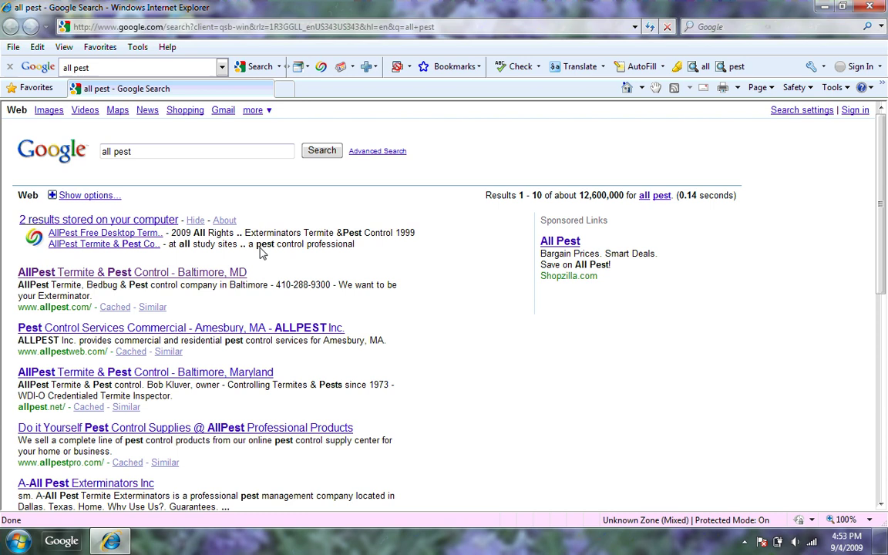
Step: Hide the results stored on the computer, visit the AllPest Termite & Pest Control site for Baltimore, MD, and open its Desktop Termite Game page
left_click(197, 221)
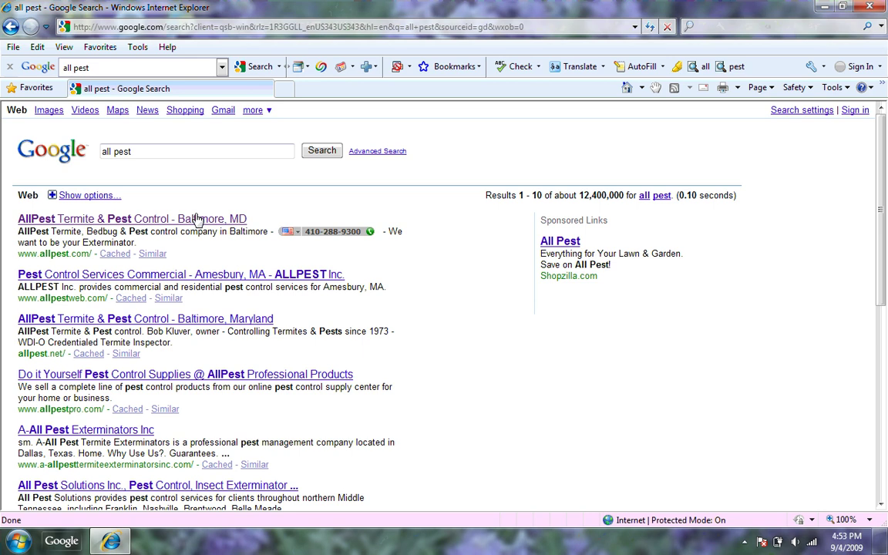
left_click(197, 220)
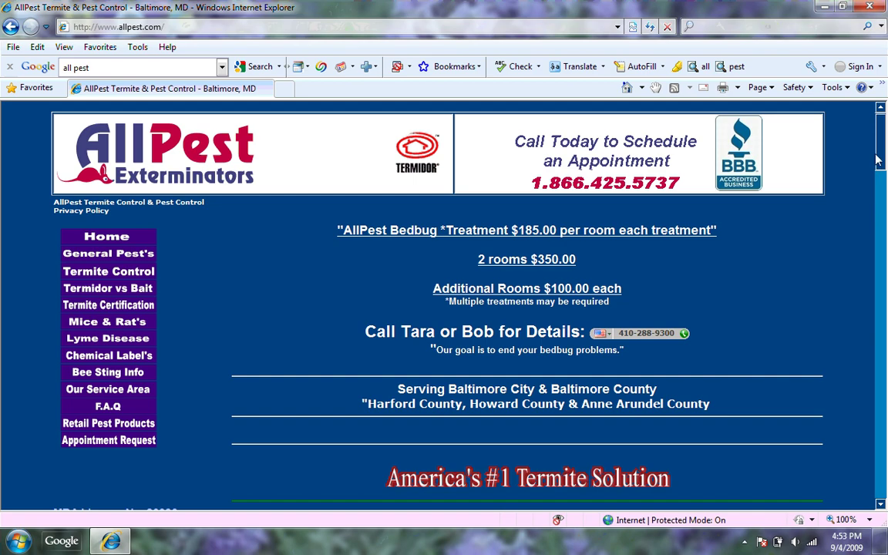
left_click_drag(877, 159, 819, 384)
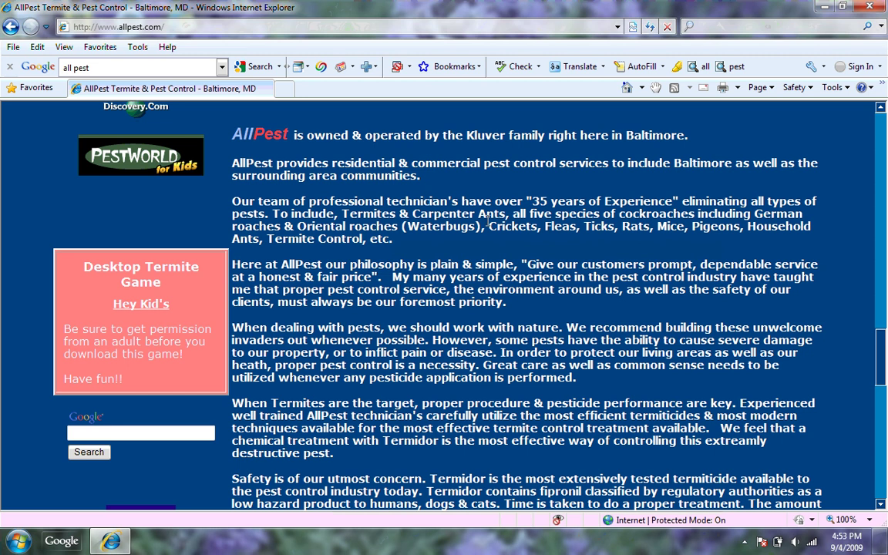
left_click(135, 293)
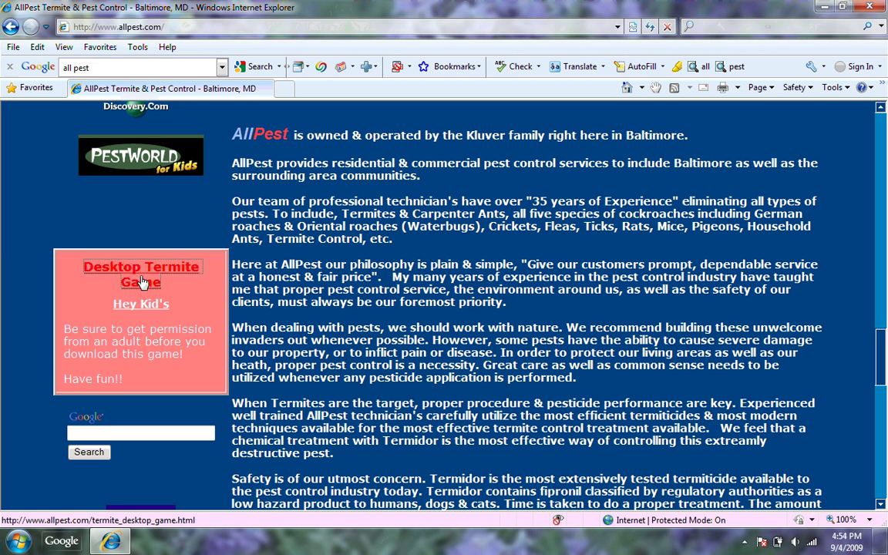
left_click(142, 283)
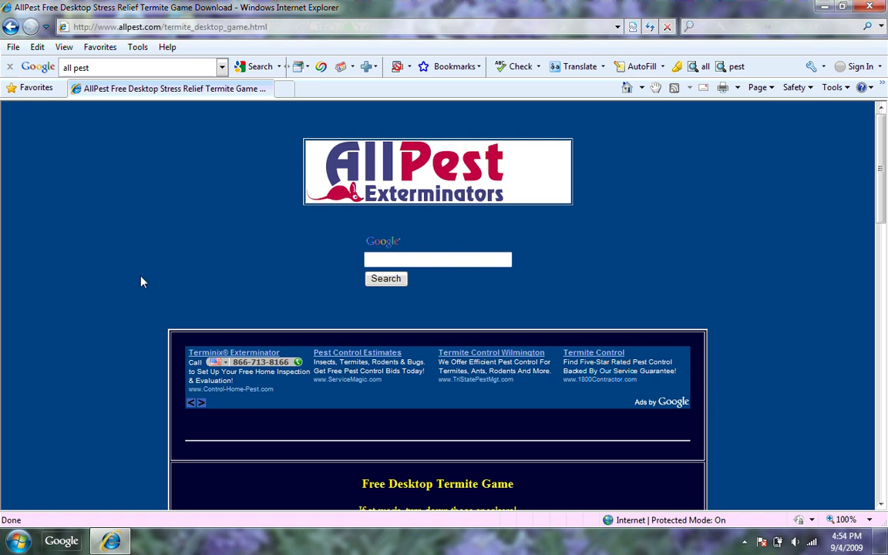
Step: Try to save the Desktop Stress Relief Game file termite_tool_box.exe, cancel the download and close the browser
scroll(885, 216, "down", 2)
scroll(885, 216, "down", 5)
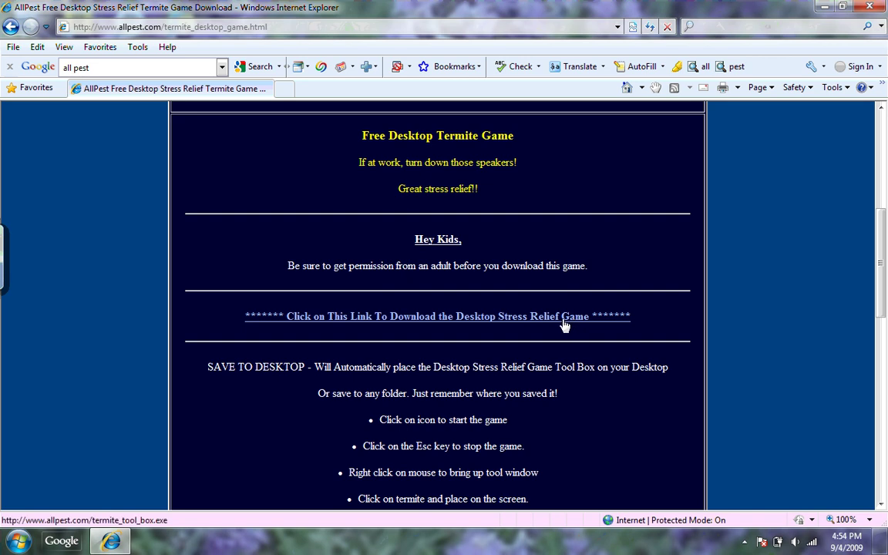
left_click(553, 317)
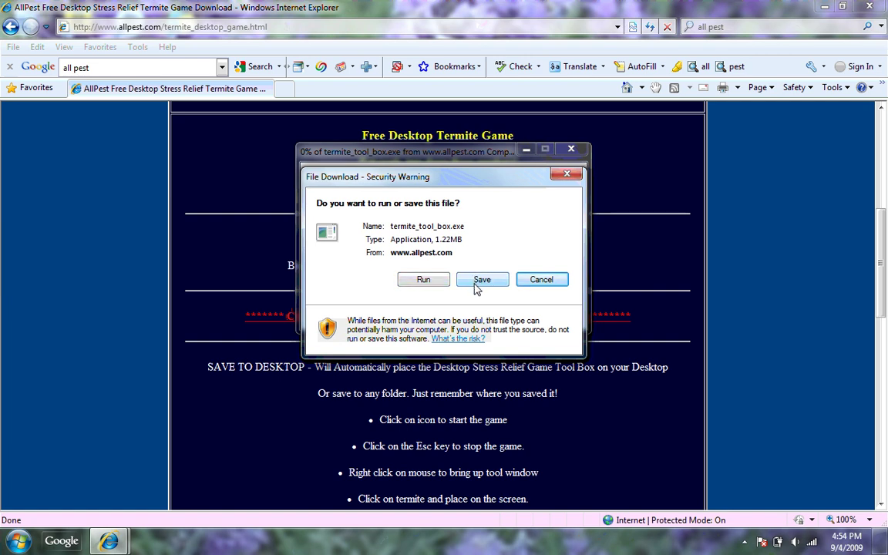
left_click(478, 282)
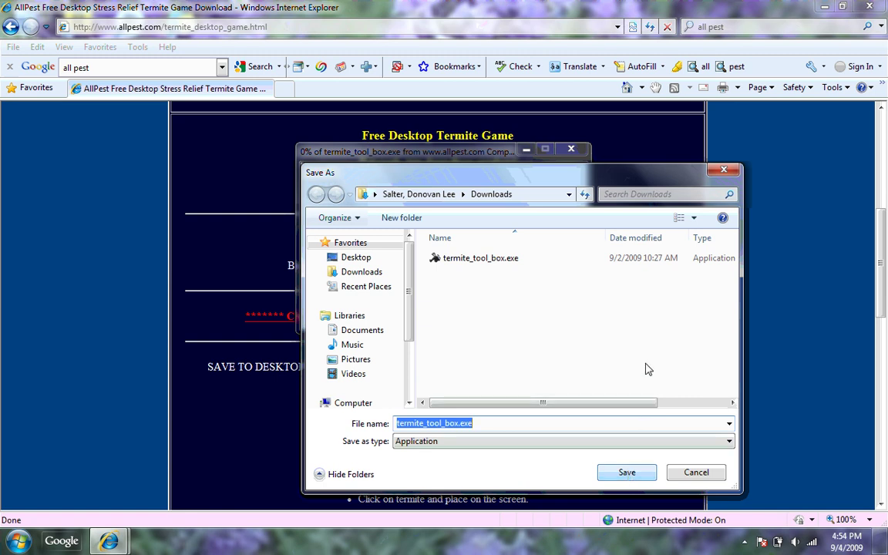
left_click(723, 171)
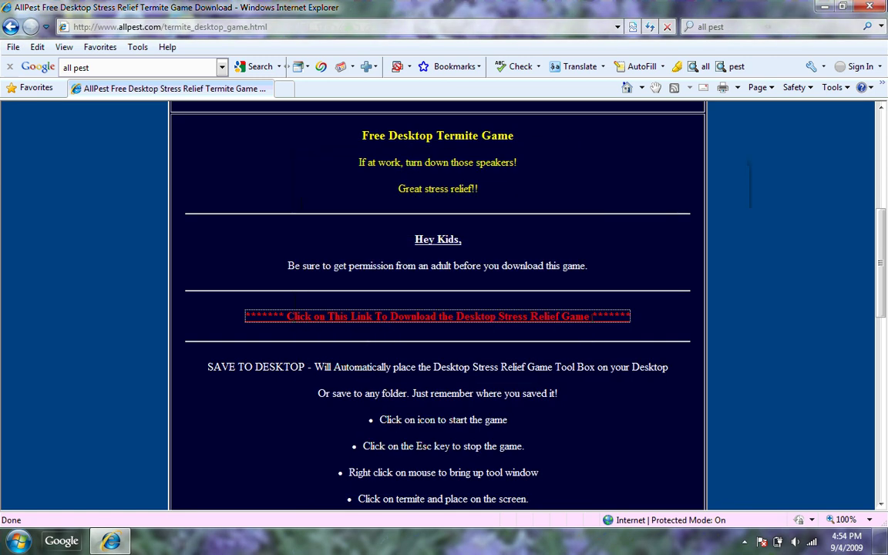
left_click(866, 7)
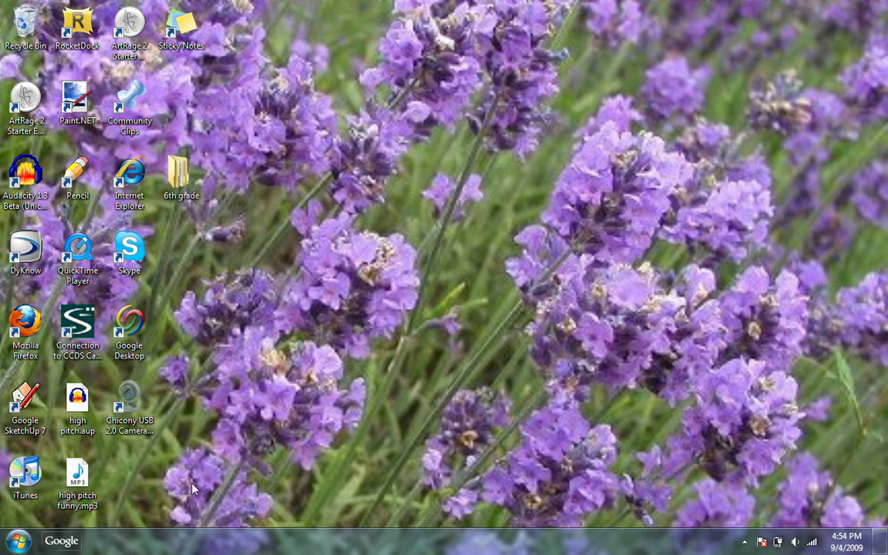
Step: Search the computer for "termite tool box" and run termite_tool_box.exe
left_click(17, 541)
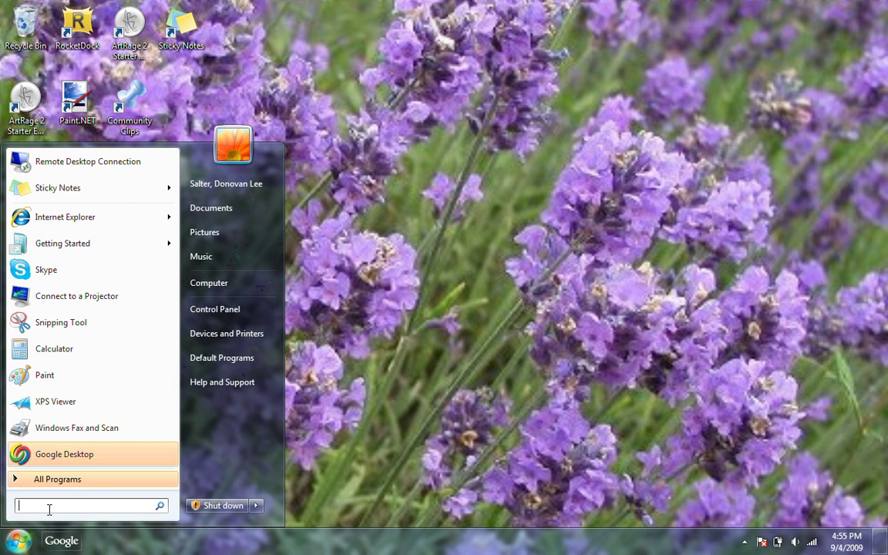
type("term")
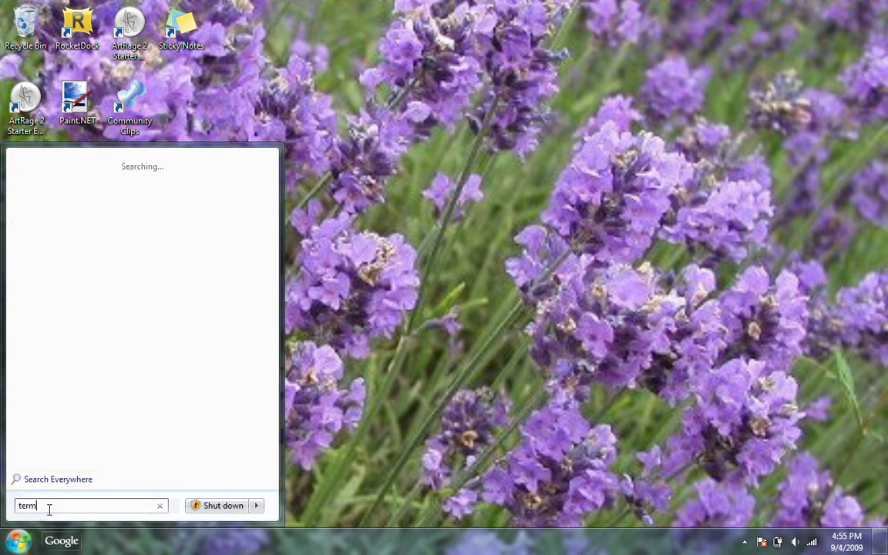
type("ite")
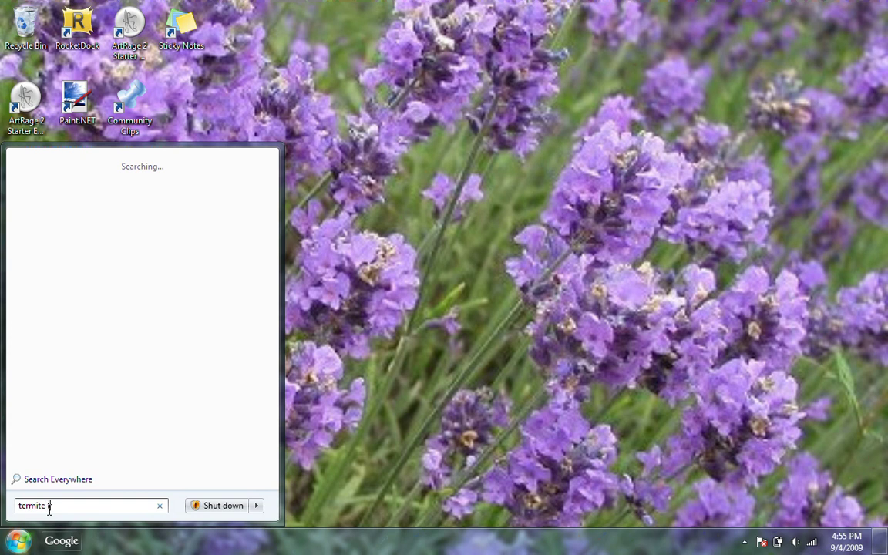
type(" tool ")
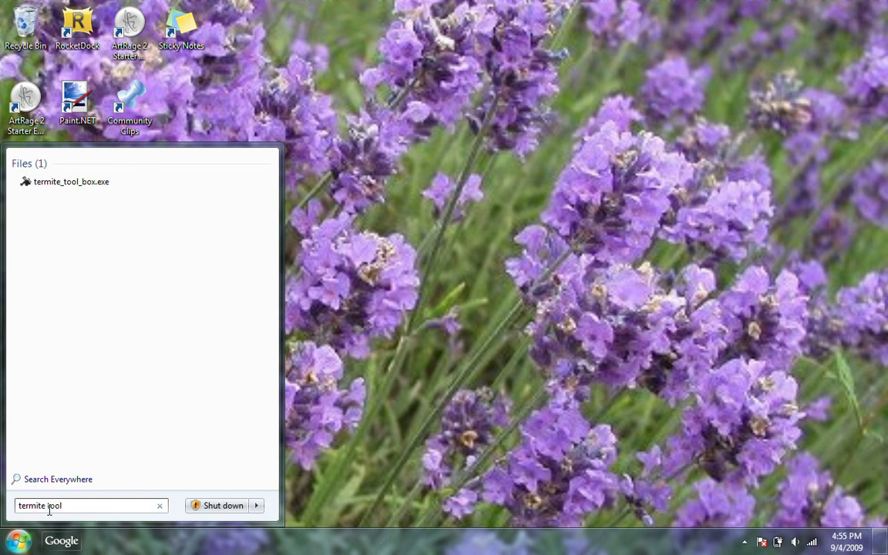
type("dox")
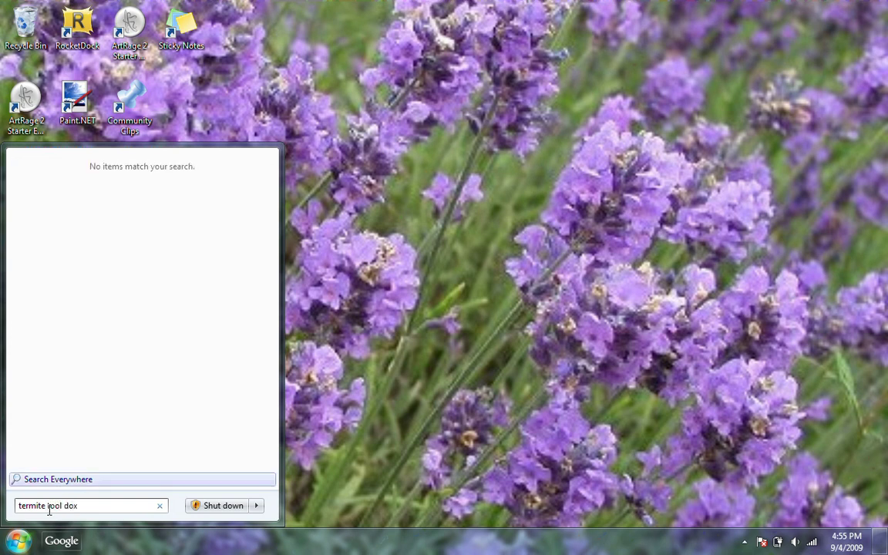
key("BackSpace")
key("BackSpace")
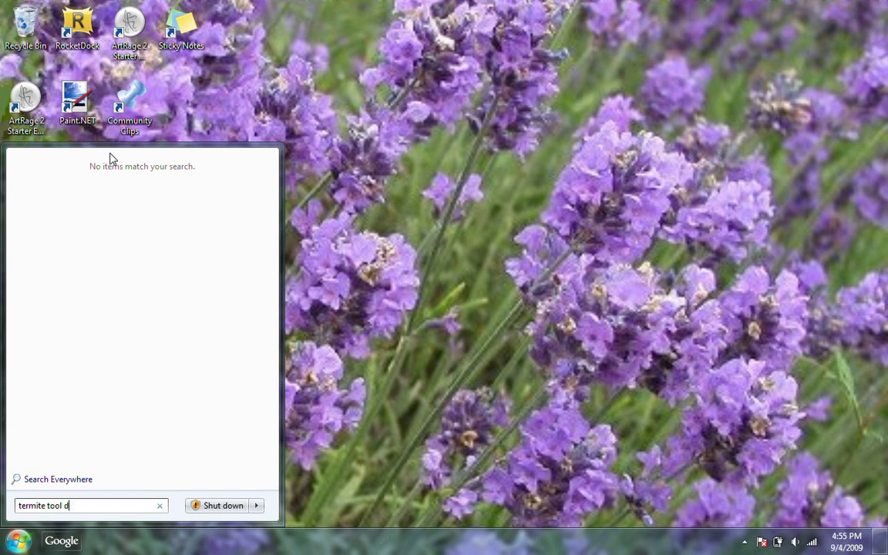
type("box")
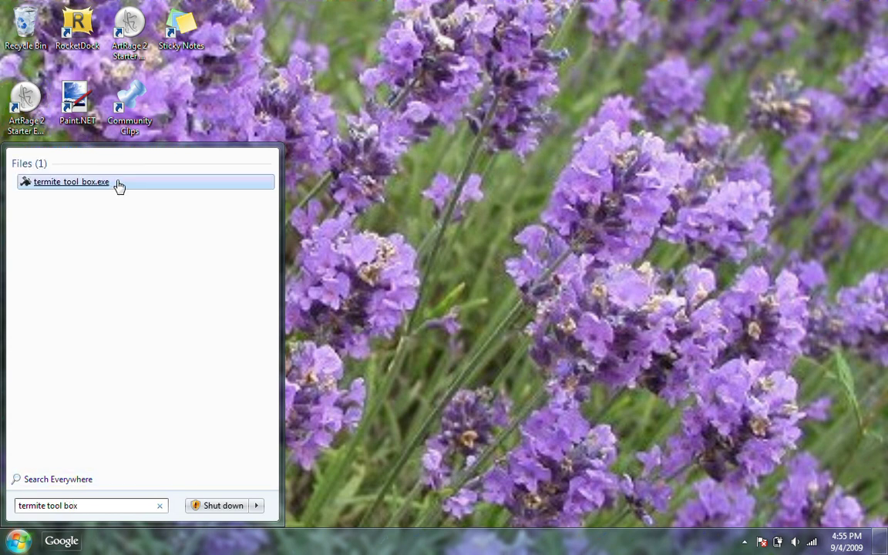
left_click(119, 185)
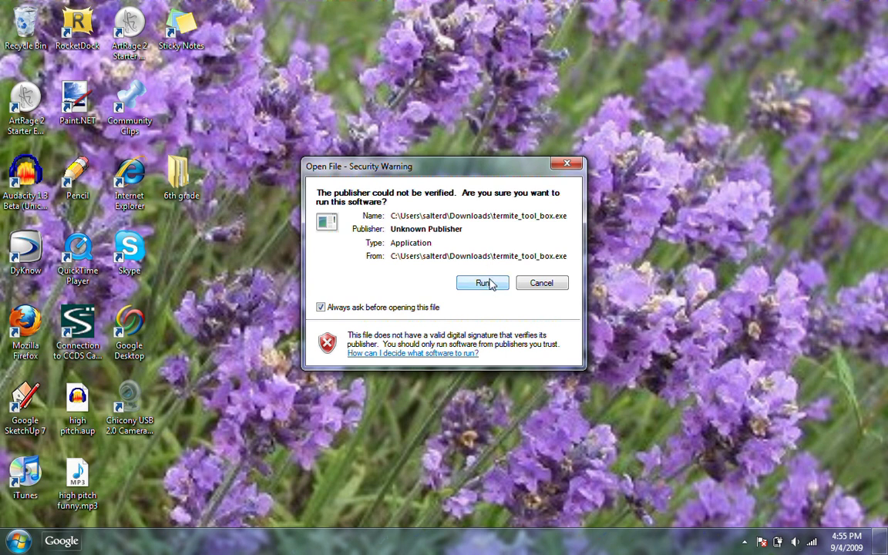
left_click(490, 284)
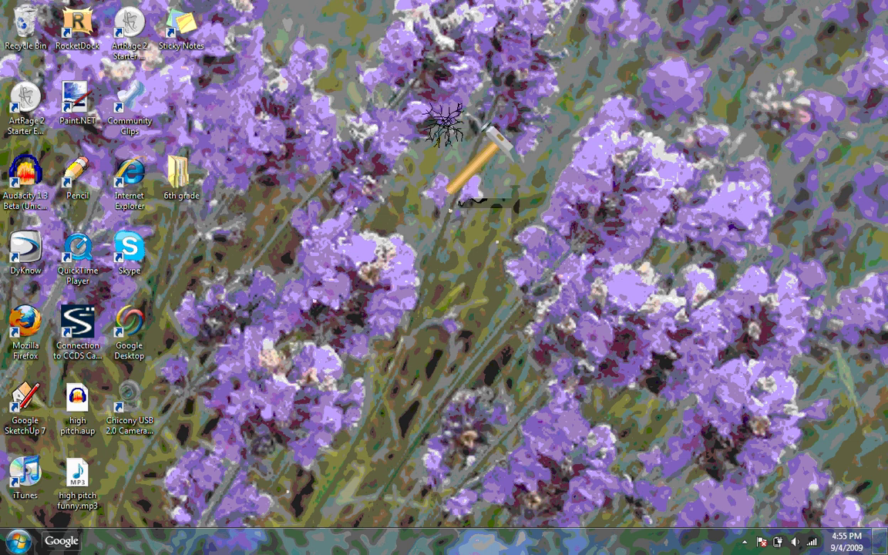
Step: Choose the Flame-thrower and burn a strip across the middle of the desktop
right_click(606, 254)
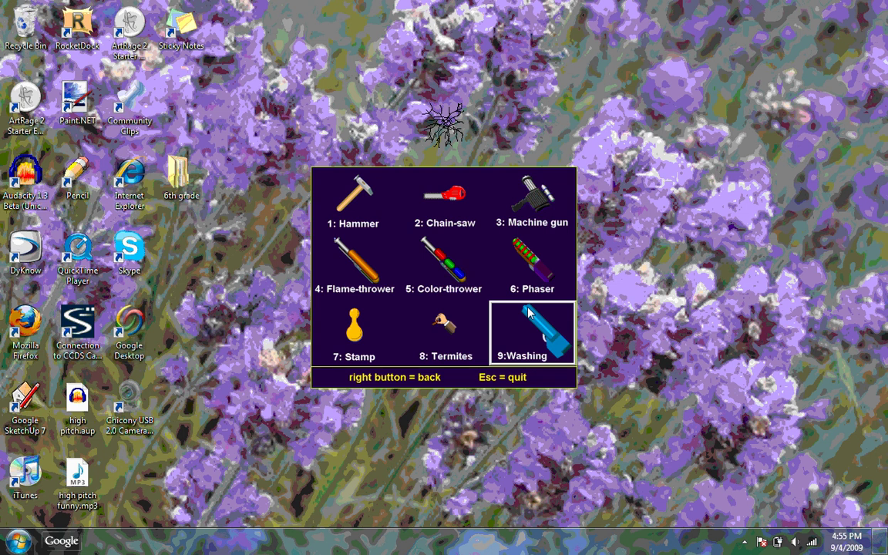
left_click(329, 230)
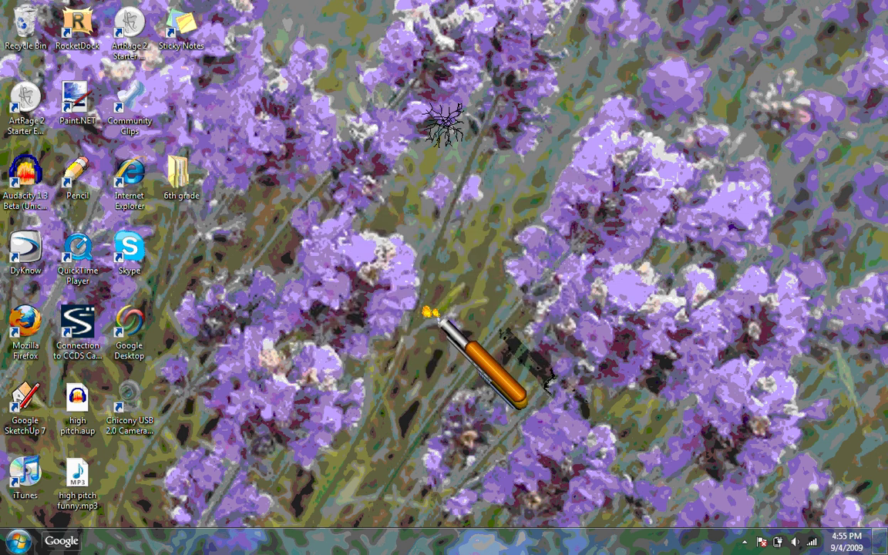
mouse_move(438, 319)
left_mouse_down()
mouse_move(551, 311)
mouse_move(401, 341)
mouse_move(412, 331)
left_mouse_up()
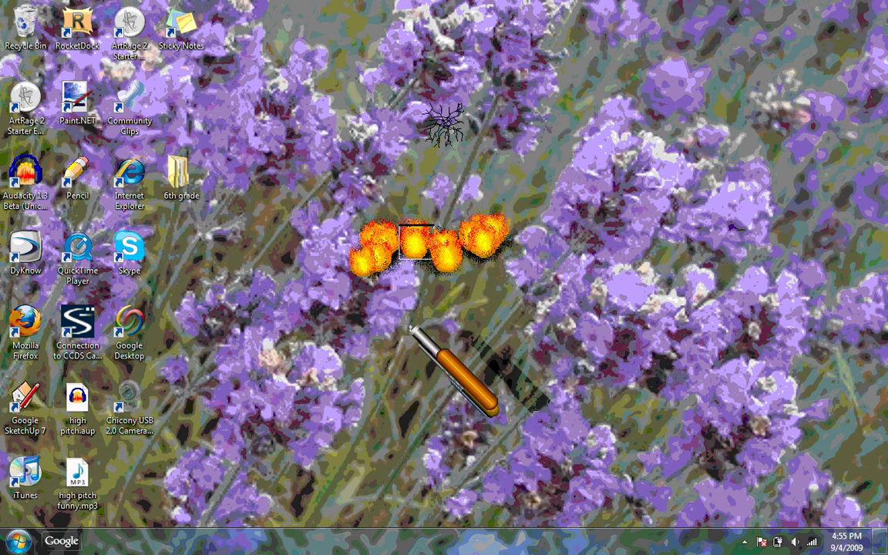
Step: Choose the Washing tool and wash the burn marks off the desktop
right_click(413, 329)
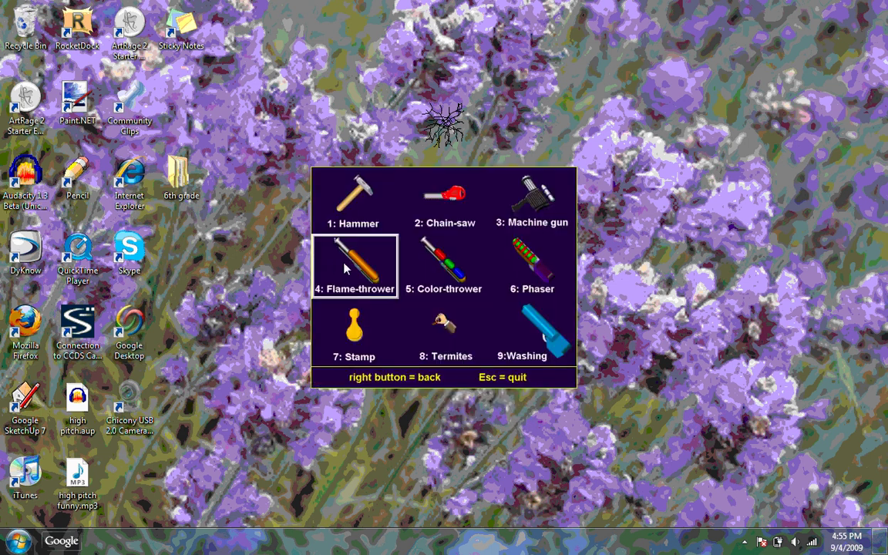
left_click(522, 324)
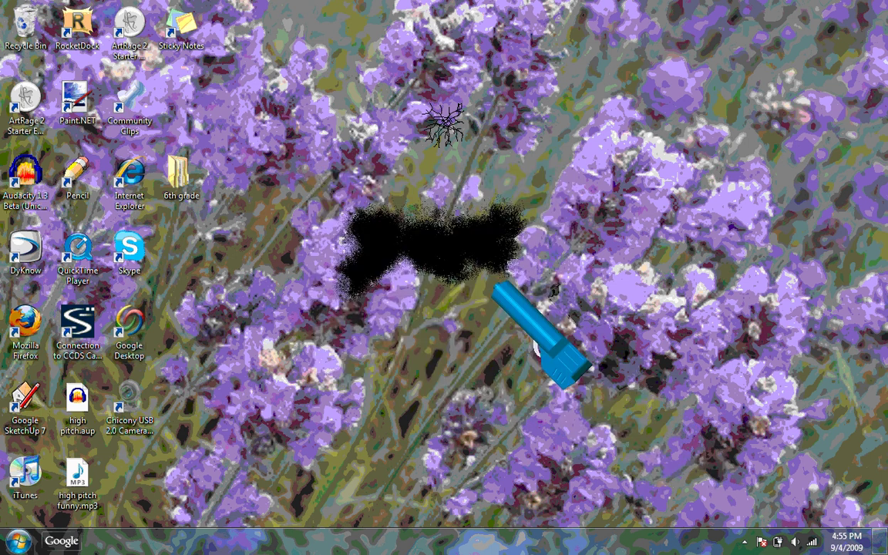
mouse_move(493, 285)
left_mouse_down()
mouse_move(383, 214)
mouse_move(475, 242)
mouse_move(521, 226)
mouse_move(471, 286)
mouse_move(344, 301)
mouse_move(371, 240)
mouse_move(465, 323)
mouse_move(593, 302)
left_mouse_up()
Step: Switch to the Chain-saw and quit the termite game
right_click(480, 175)
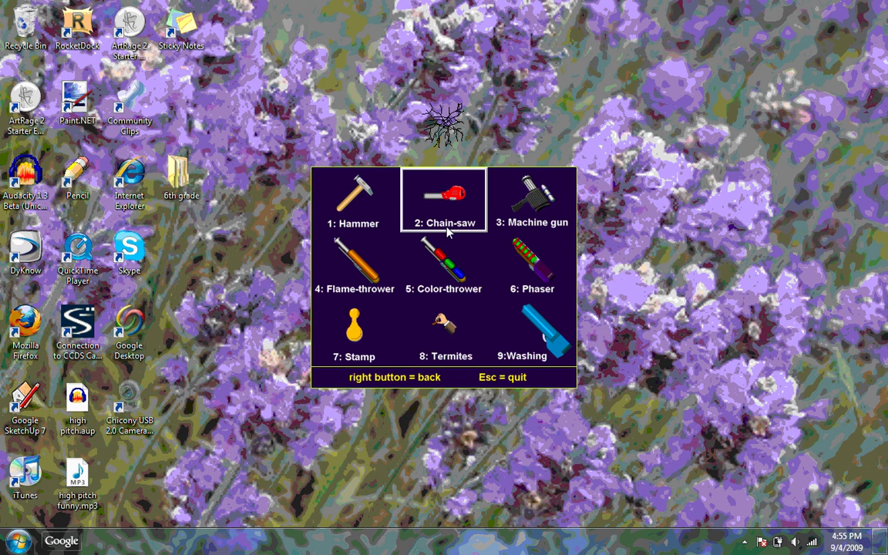
left_click(460, 189)
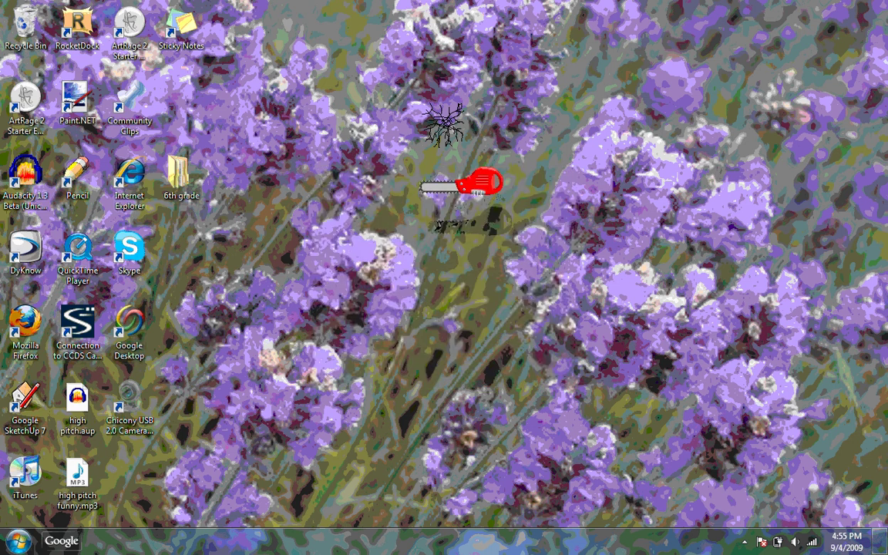
right_click(461, 184)
key("Escape")
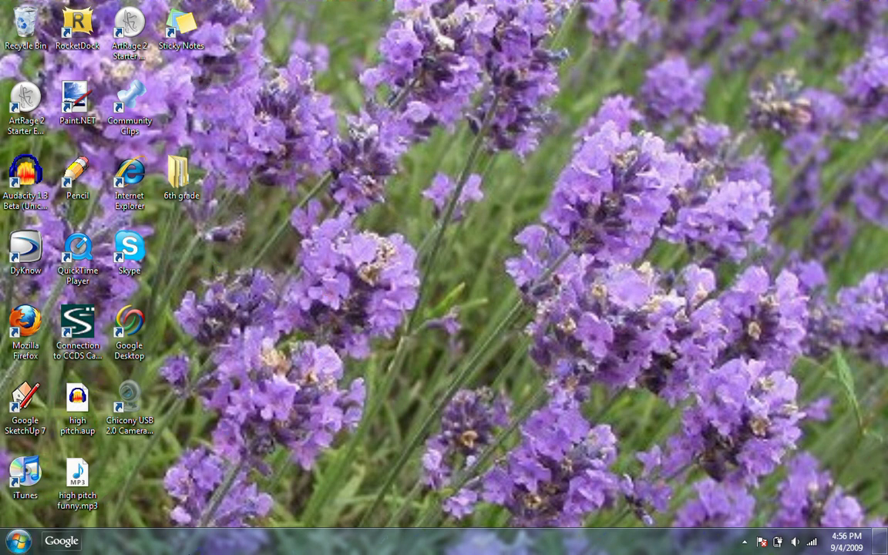
Step: Search the computer's programs and files for "termite"
mouse_move(443, 543)
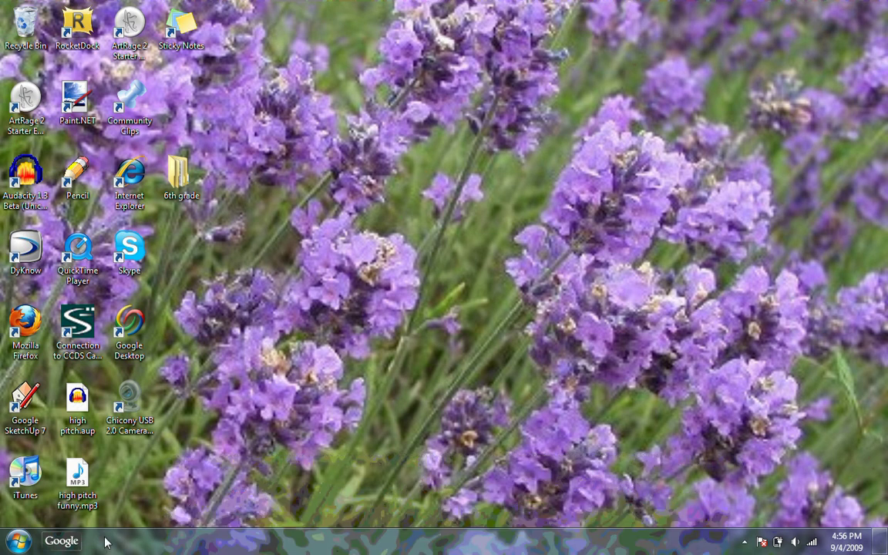
left_click(18, 542)
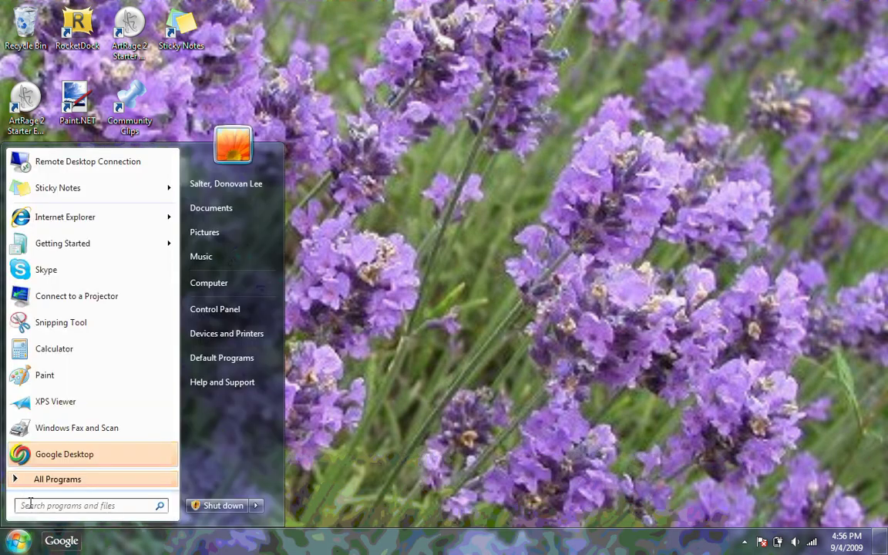
type("tool")
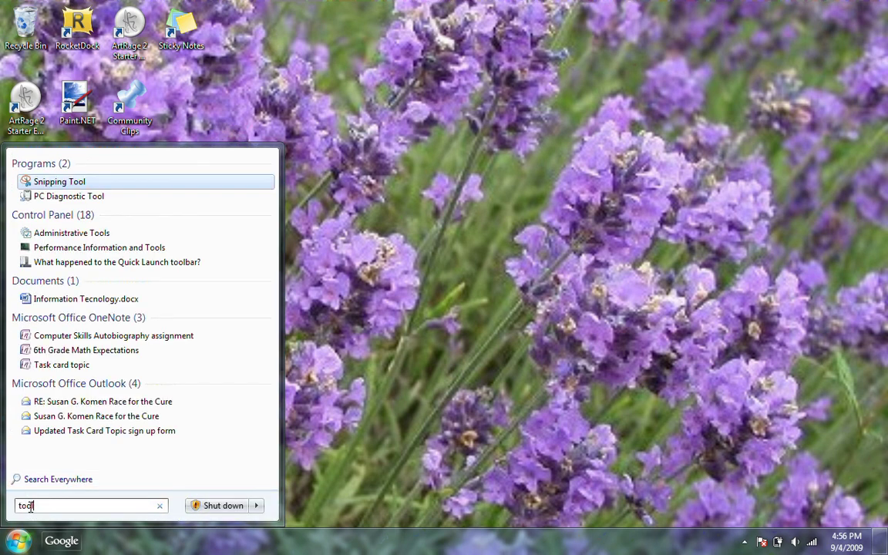
key("BackSpace")
key("BackSpace")
key("BackSpace")
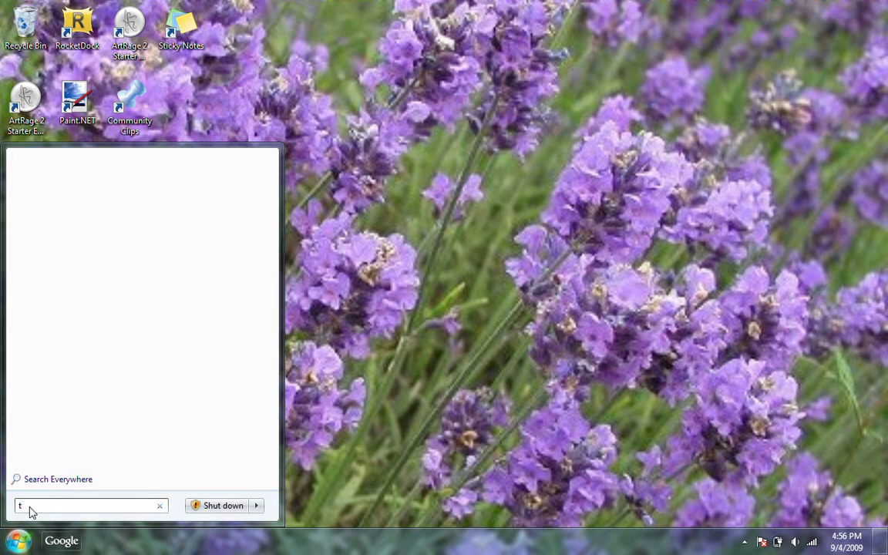
type("ter")
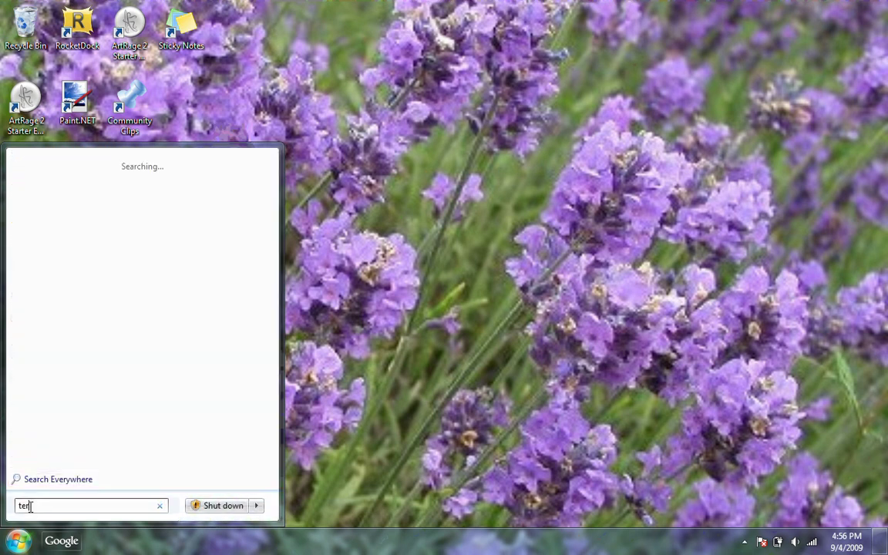
type("mite")
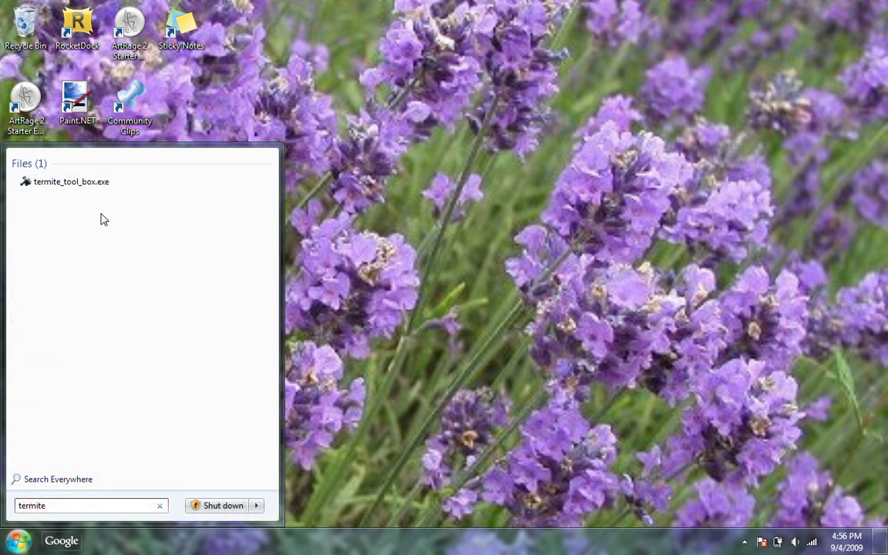
Step: Add termite_tool_box.exe from the search results to the dock between the Snipping Tool and Excel, and dismiss the results
left_click_drag(114, 184, 417, 545)
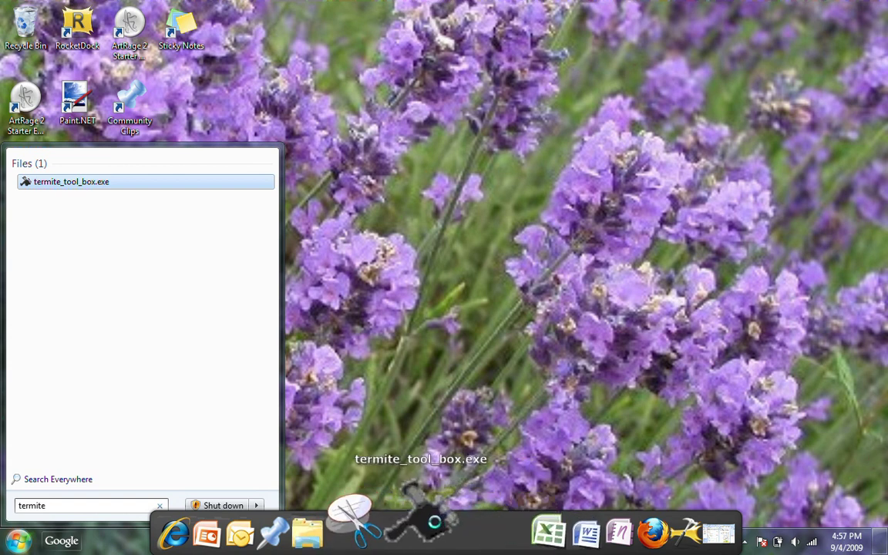
left_click_drag(395, 525, 216, 308)
left_click(436, 251)
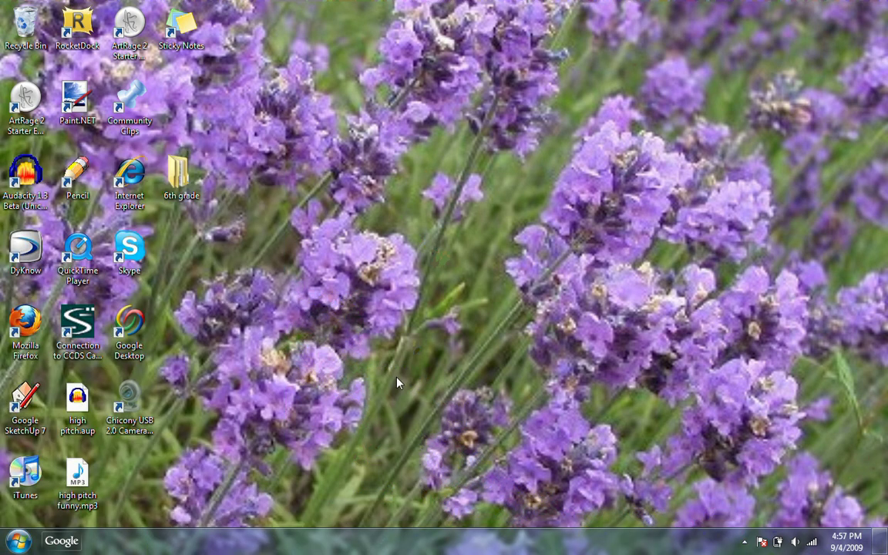
Step: Launch the termite game from its dock shortcut, dismissing the extra security warning, and quit it once it is running
mouse_move(462, 536)
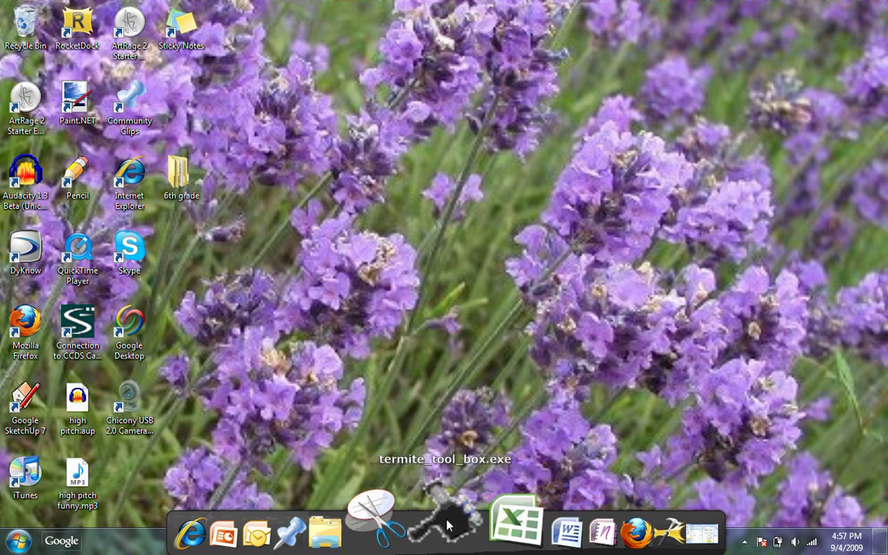
left_click(449, 526)
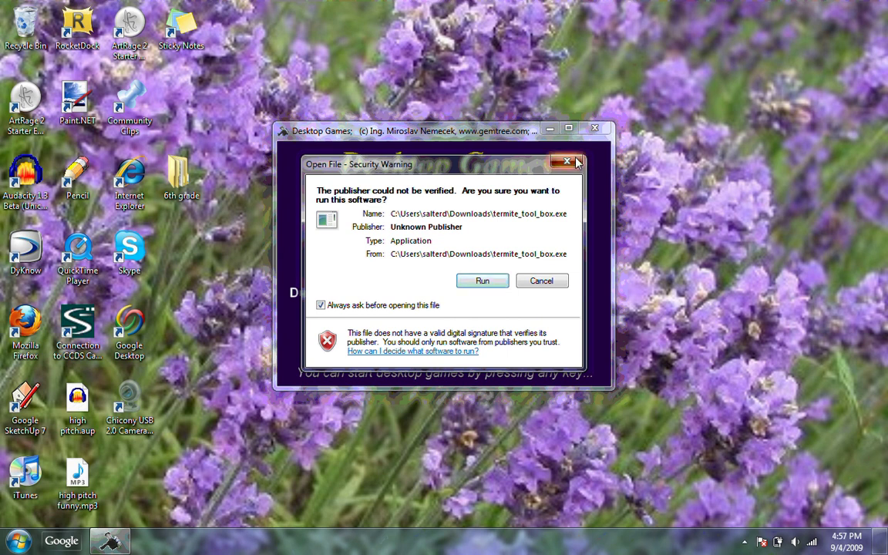
key("Escape")
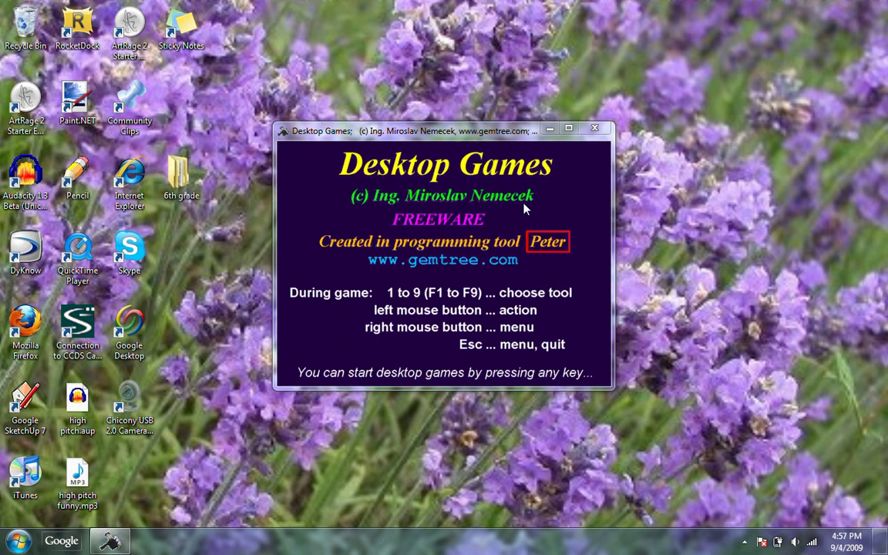
key("Return")
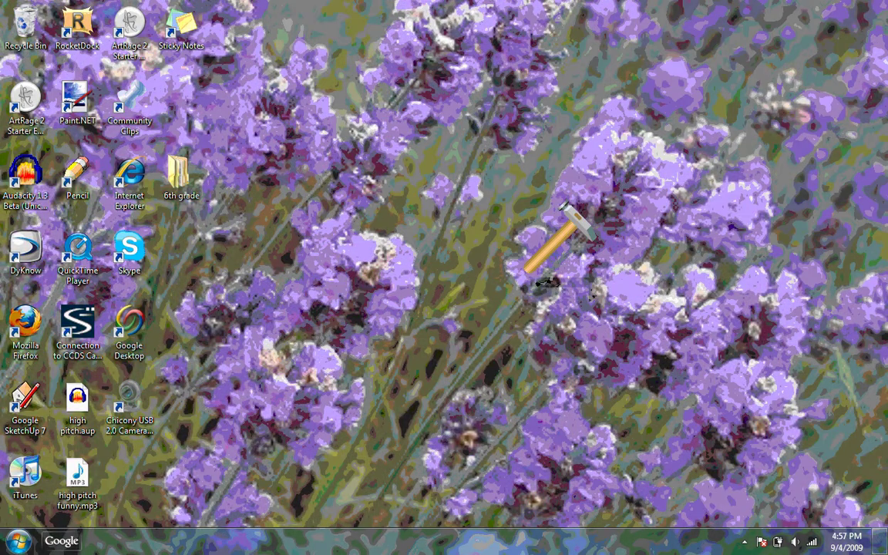
right_click(570, 224)
key("Escape")
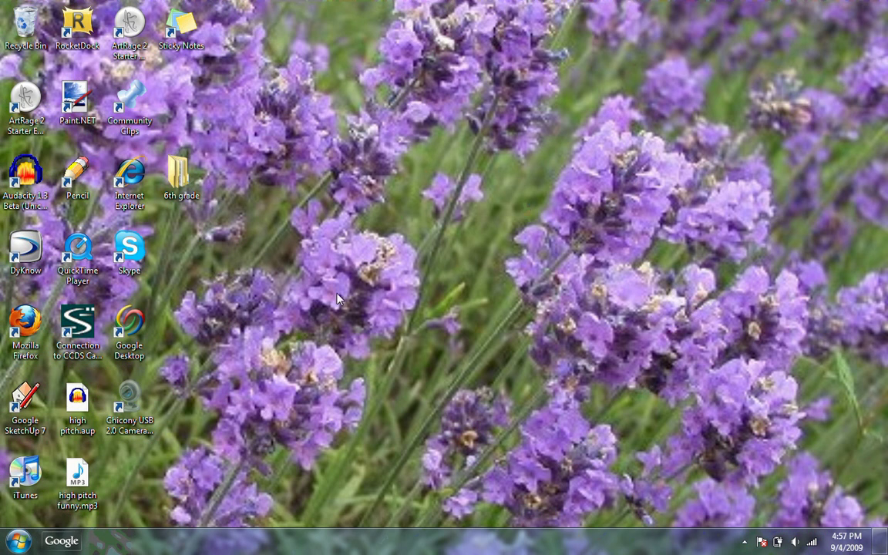